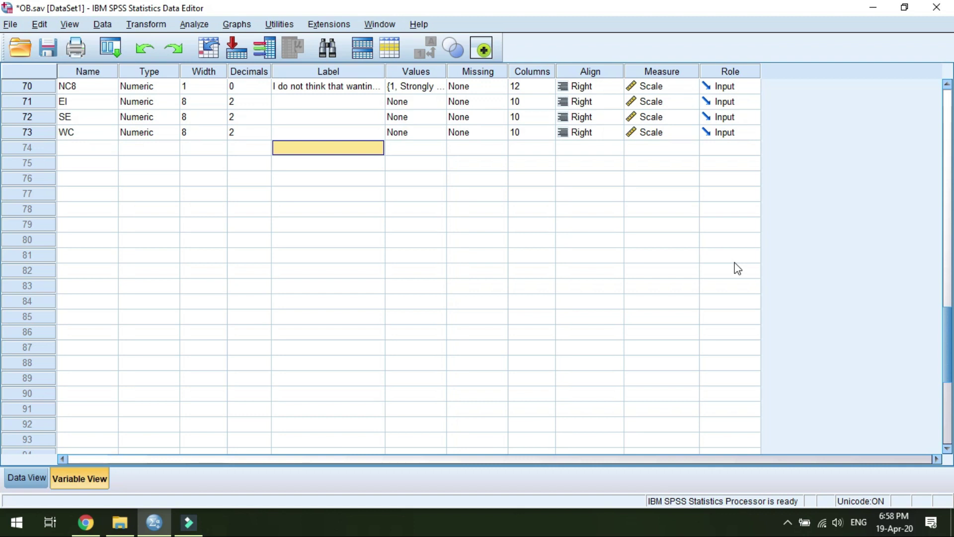
Widen the Label column in the variable list and highlight the four items SEA1 to SEA4.
scroll(435, 204, up, 20)
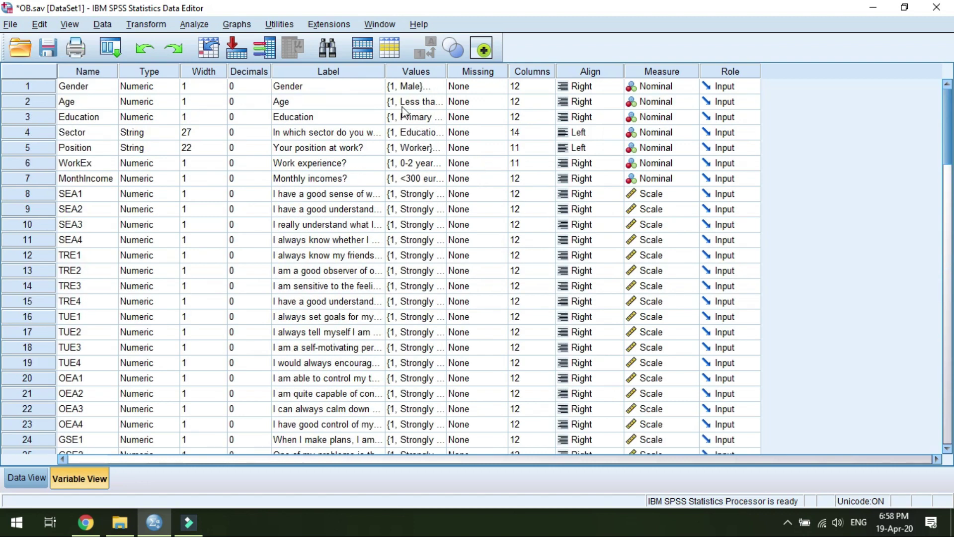
drag(385, 71, 529, 70)
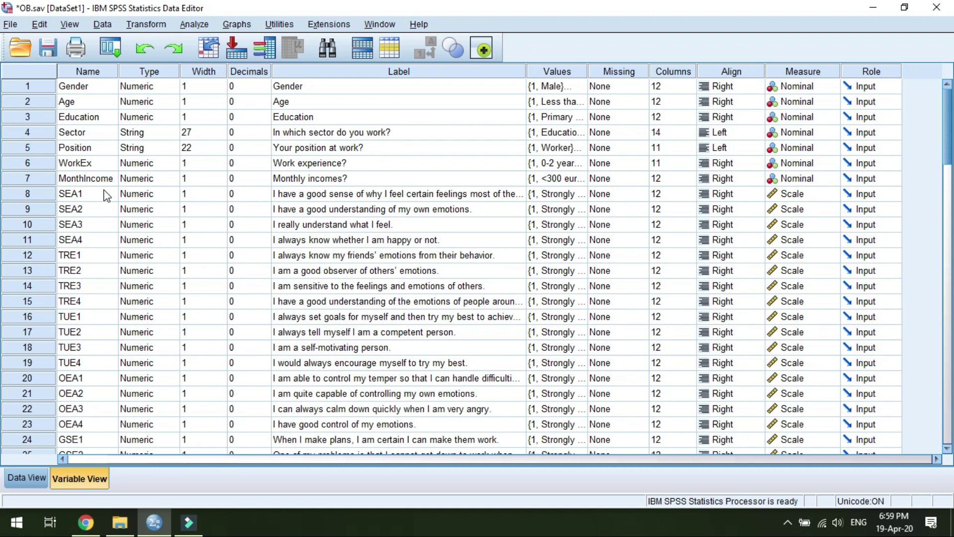
drag(31, 193, 31, 240)
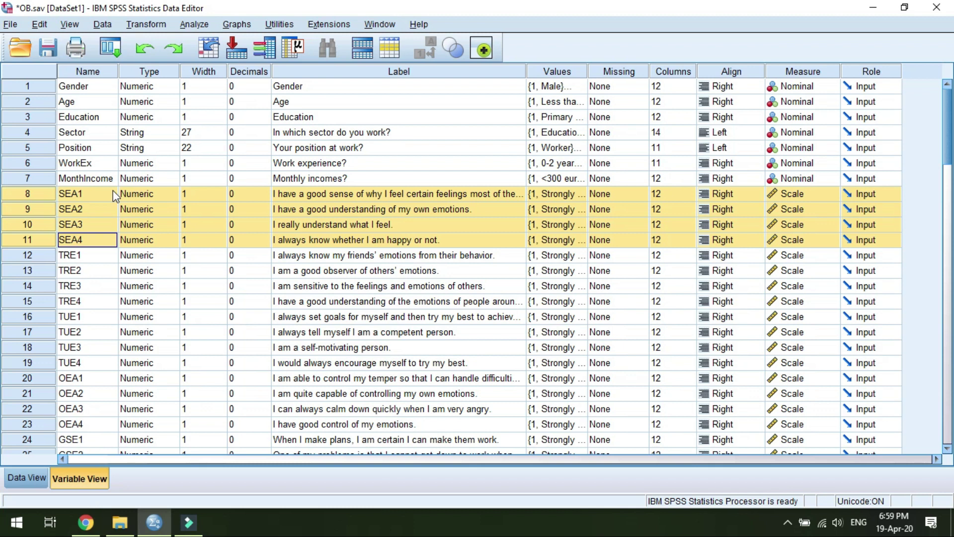
click(400, 182)
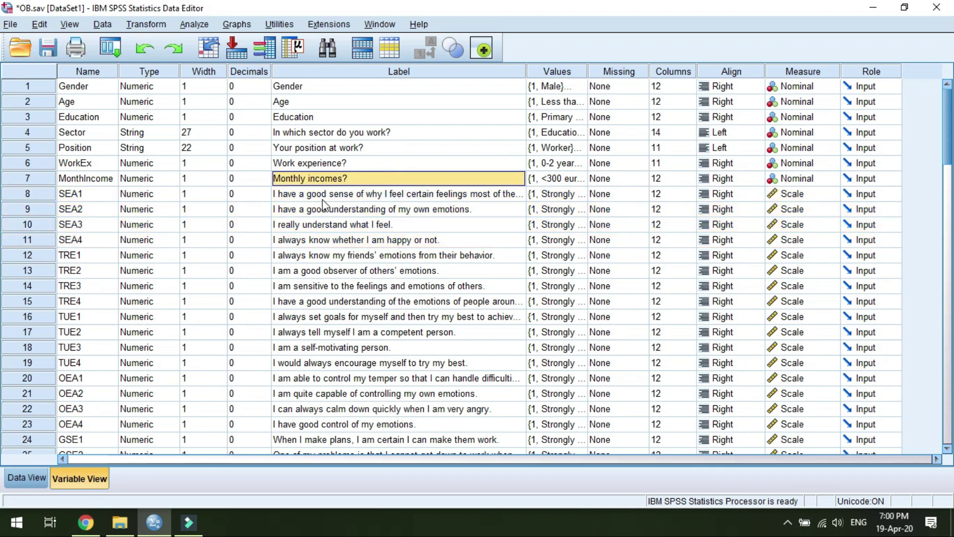
Start a Compute Variable definition and insert the Mean function from the Statistical group into the numeric expression.
click(158, 24)
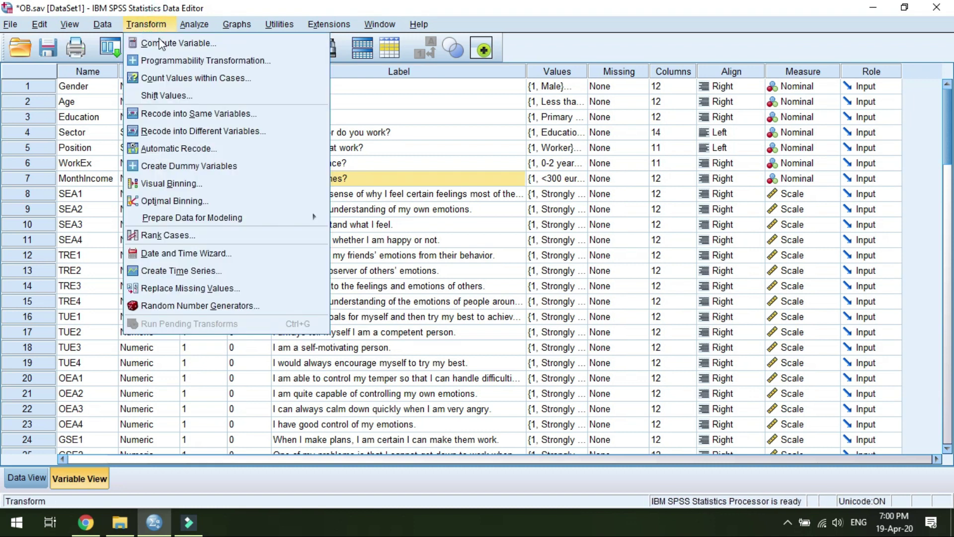
click(264, 43)
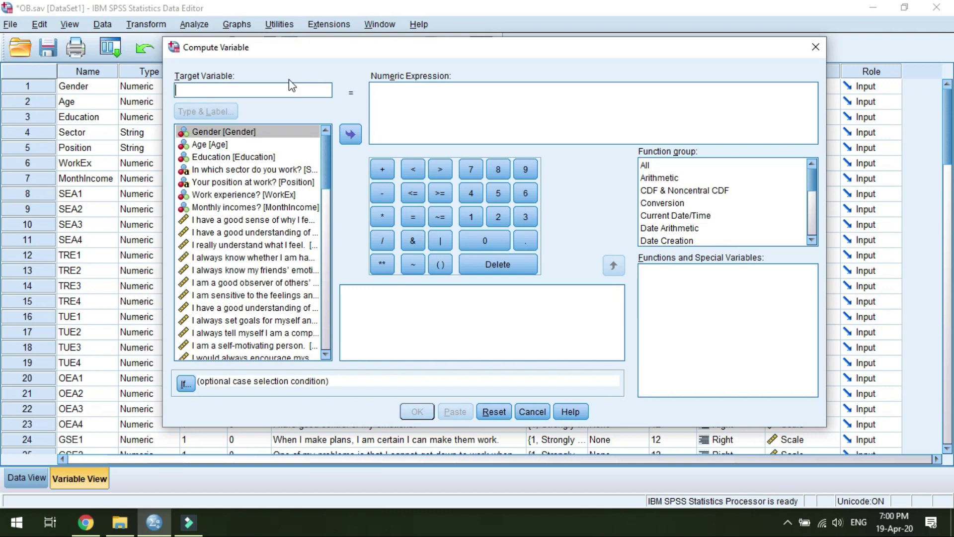
click(456, 91)
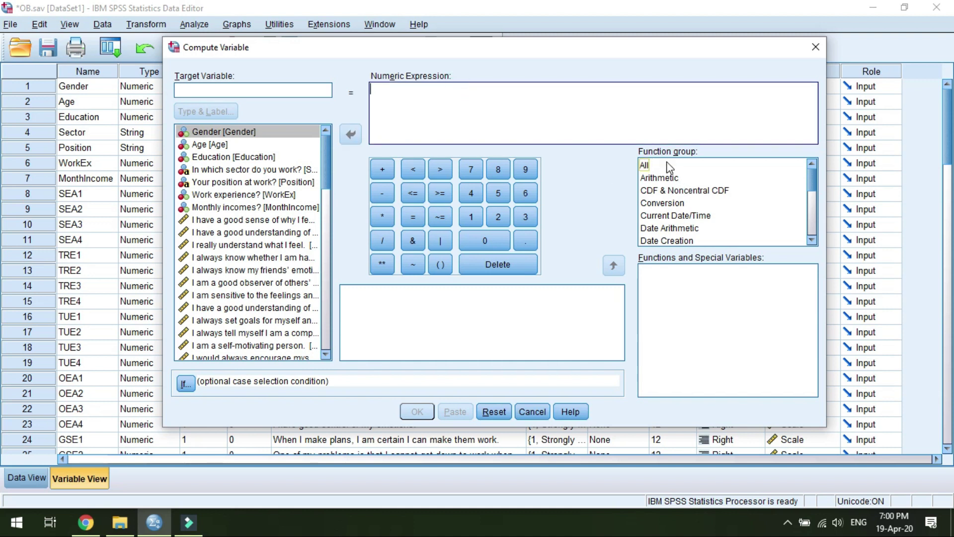
scroll(679, 180, down, 2)
scroll(709, 185, up, 1)
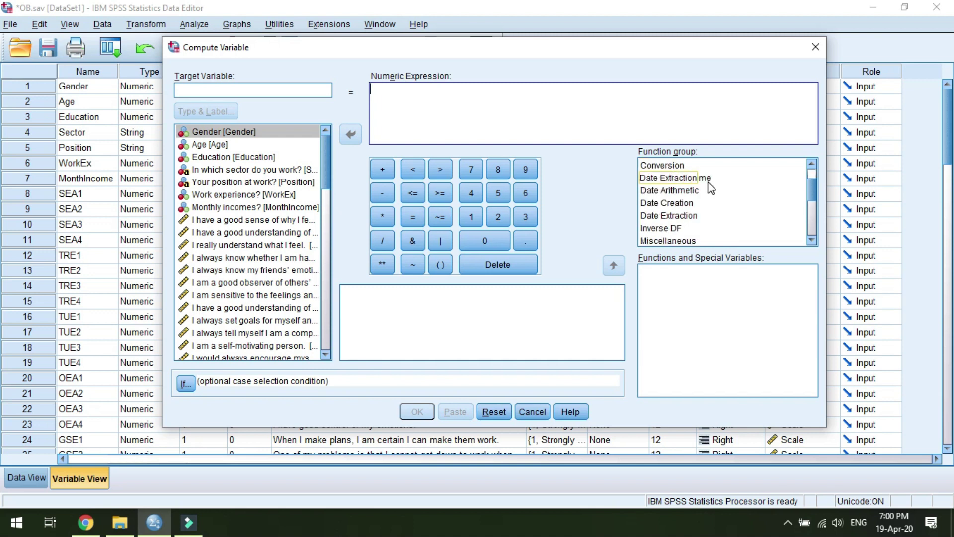
scroll(709, 187, down, 2)
scroll(710, 187, down, 2)
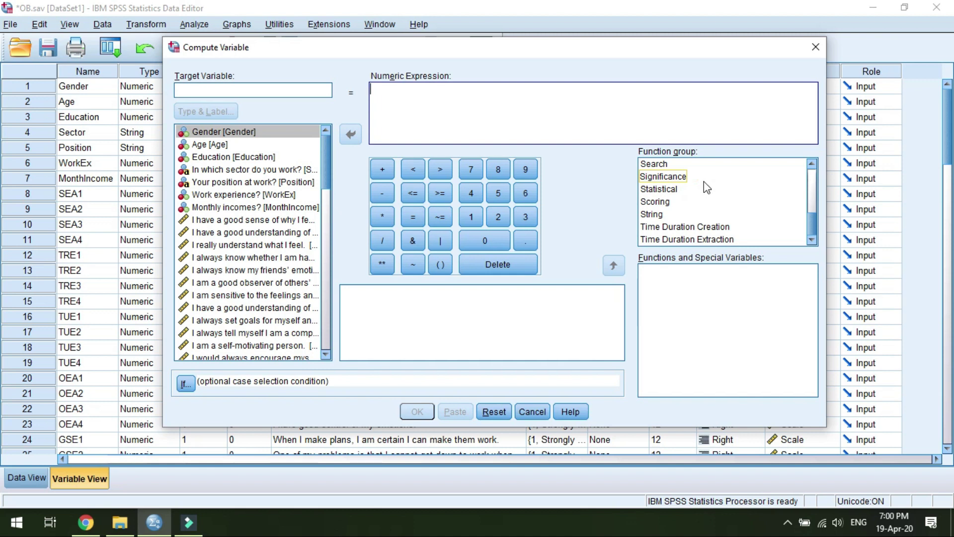
click(688, 188)
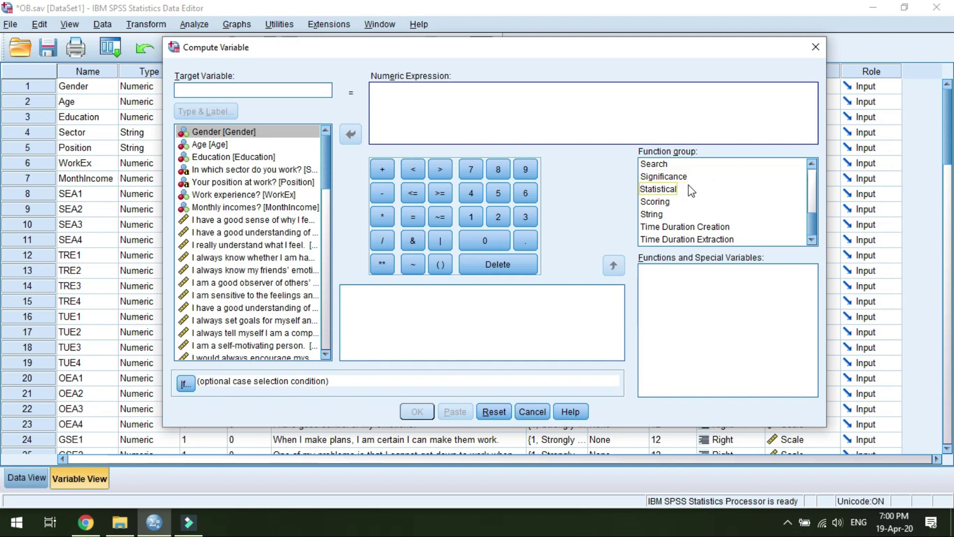
click(661, 297)
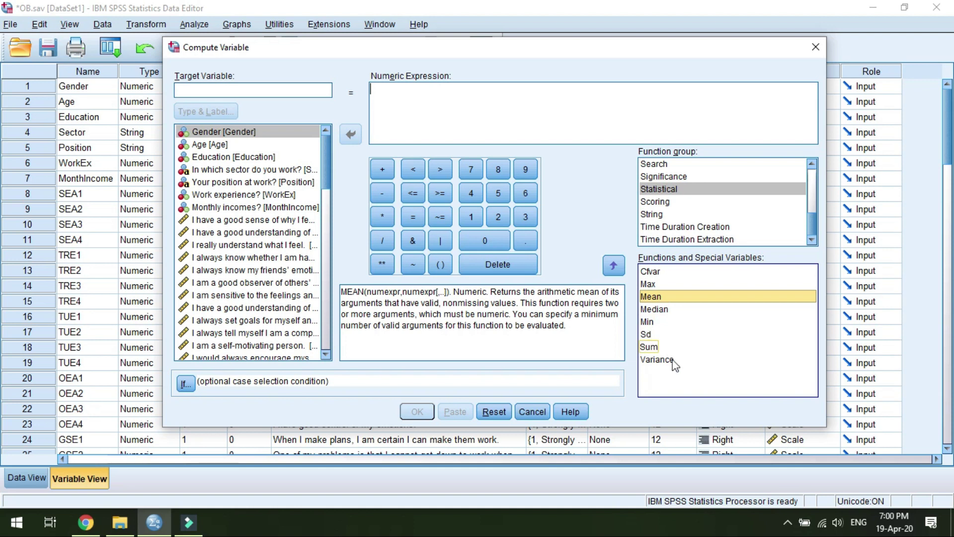
click(621, 267)
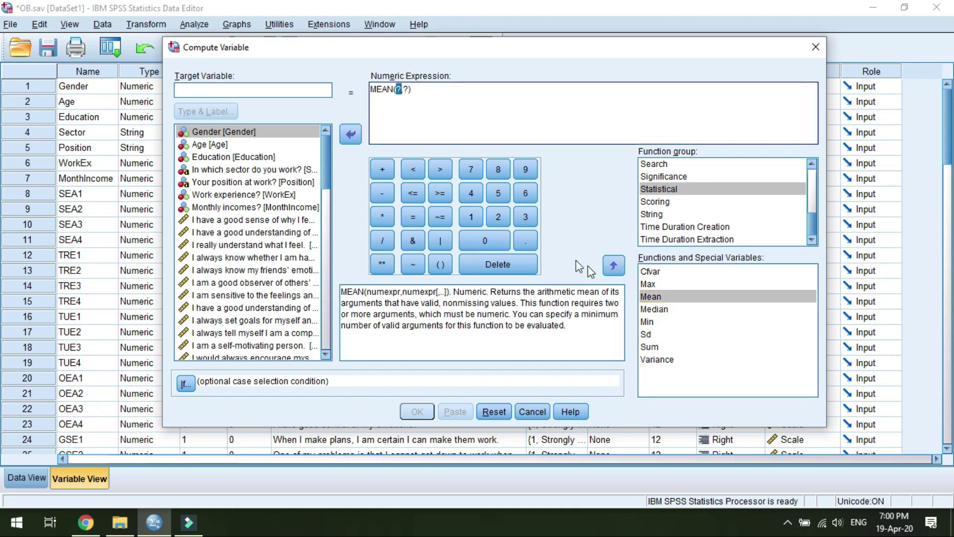
Fill the MEAN function's arguments with SEA1, SEA2, SEA3 and SEA4, separated by commas.
scroll(304, 199, down, 2)
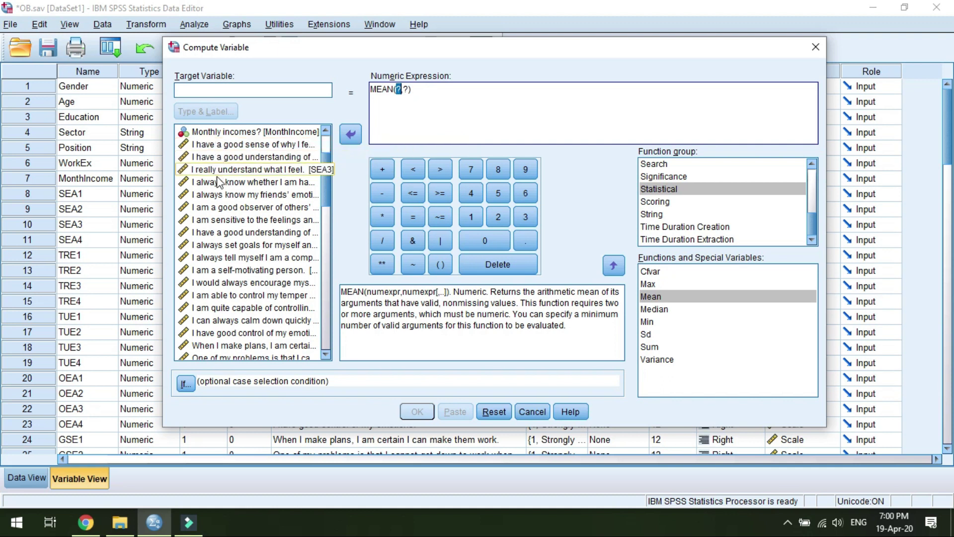
double_click(222, 145)
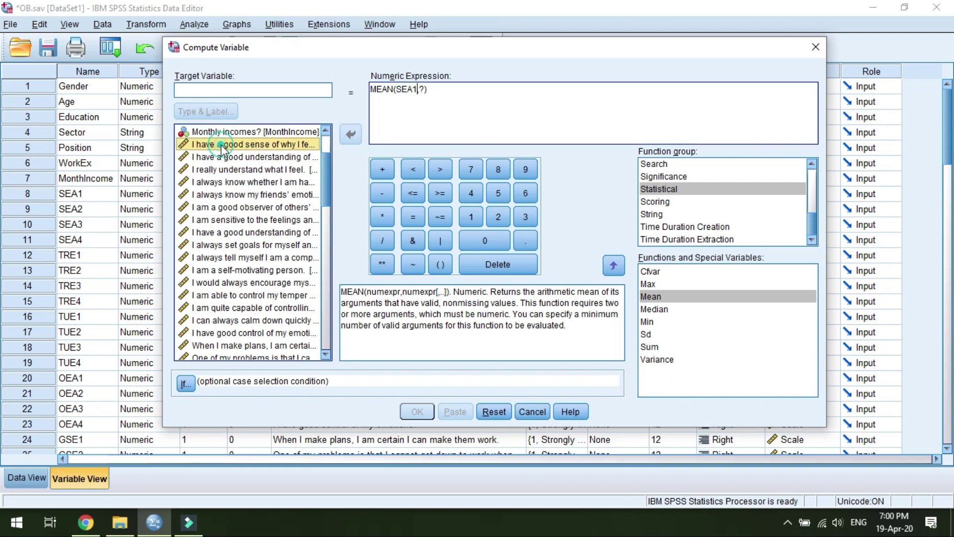
double_click(423, 89)
click(286, 157)
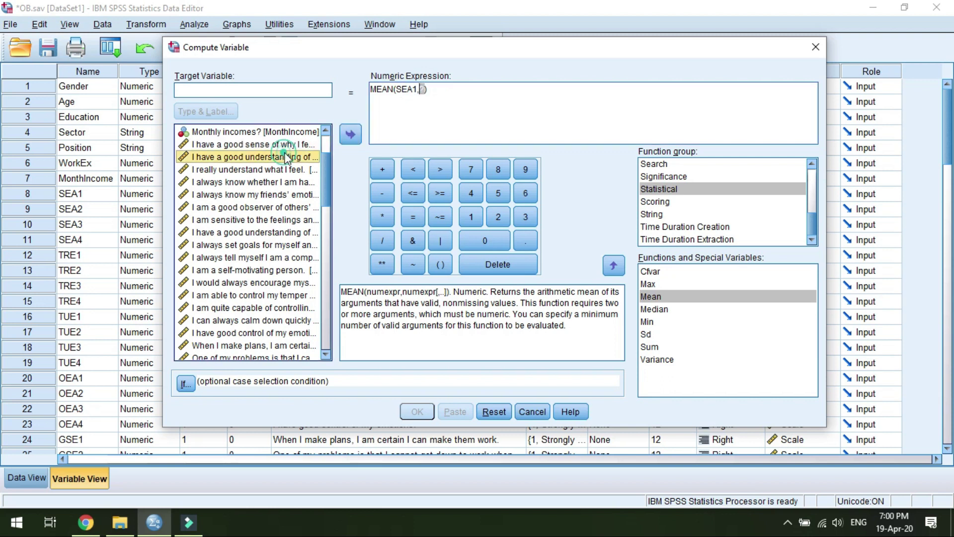
click(350, 134)
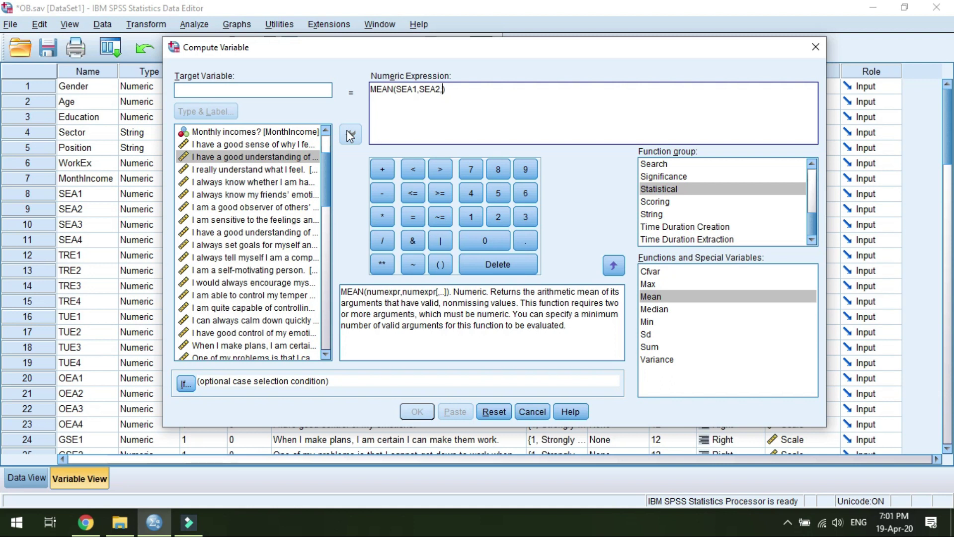
click(287, 170)
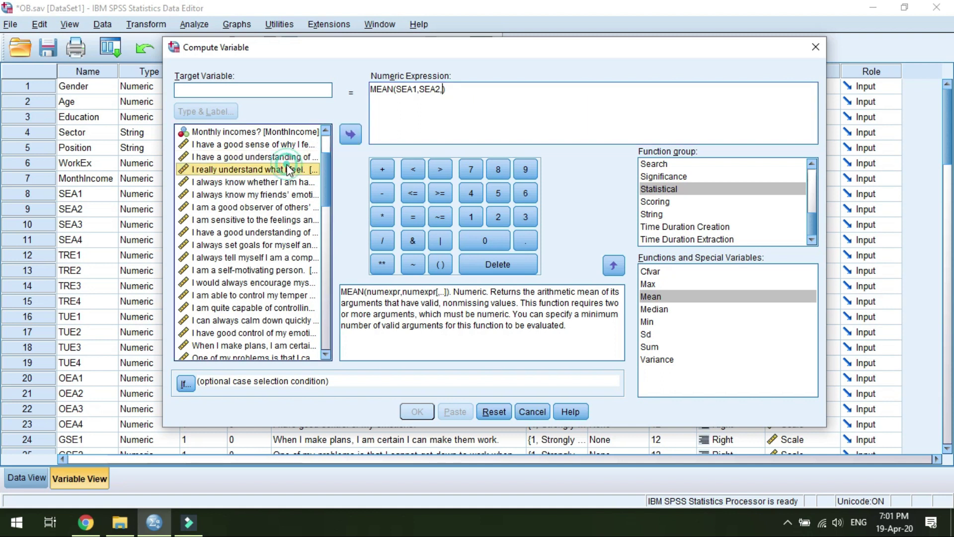
click(352, 133)
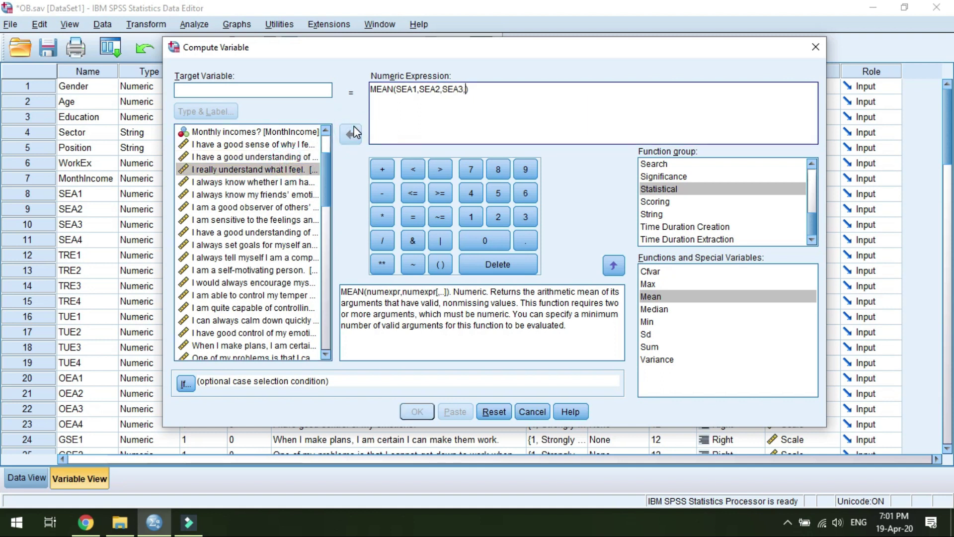
double_click(297, 184)
Compute the mean into a target variable named SEA and close the output window.
click(293, 87)
text(SEA)
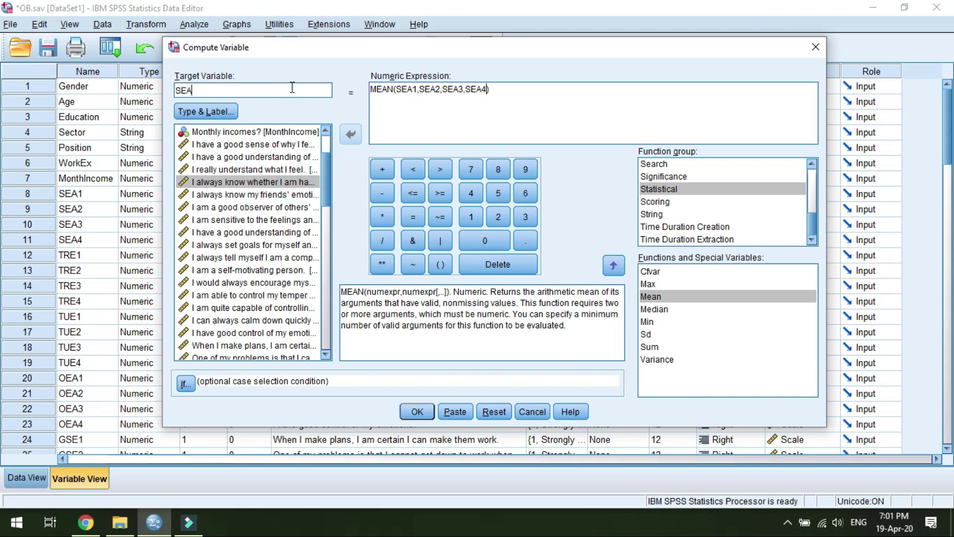
click(420, 411)
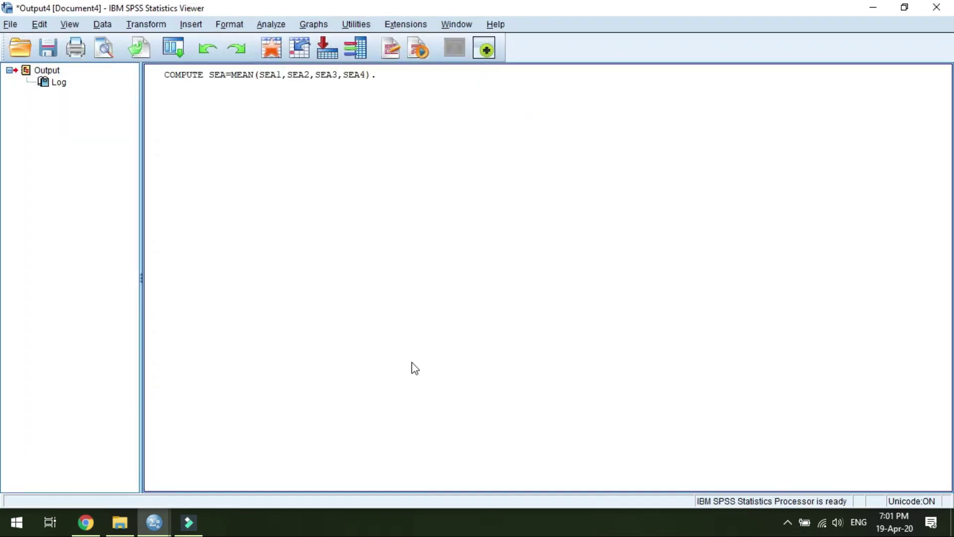
click(936, 7)
click(476, 279)
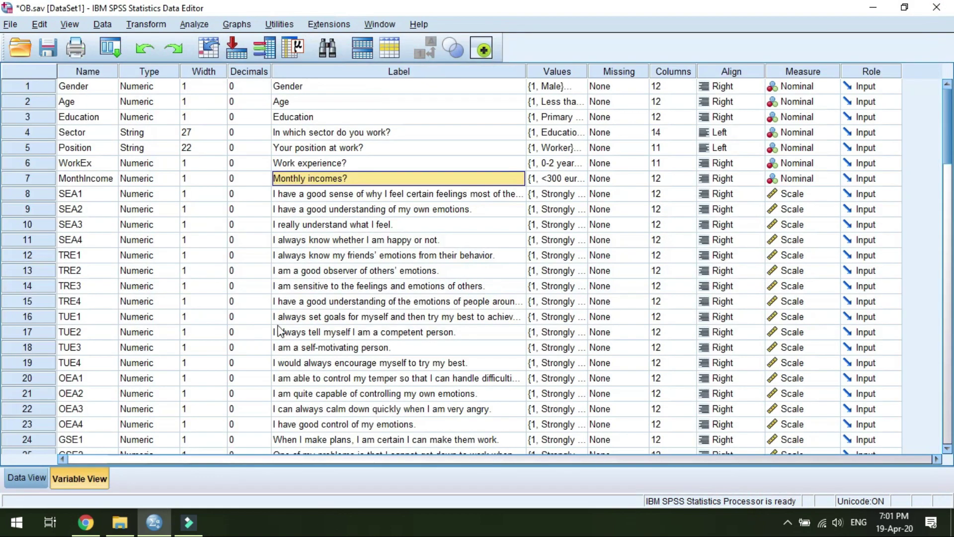
Locate the new SEA variable in the variable list and examine its column of values in the data.
scroll(270, 350, down, 7)
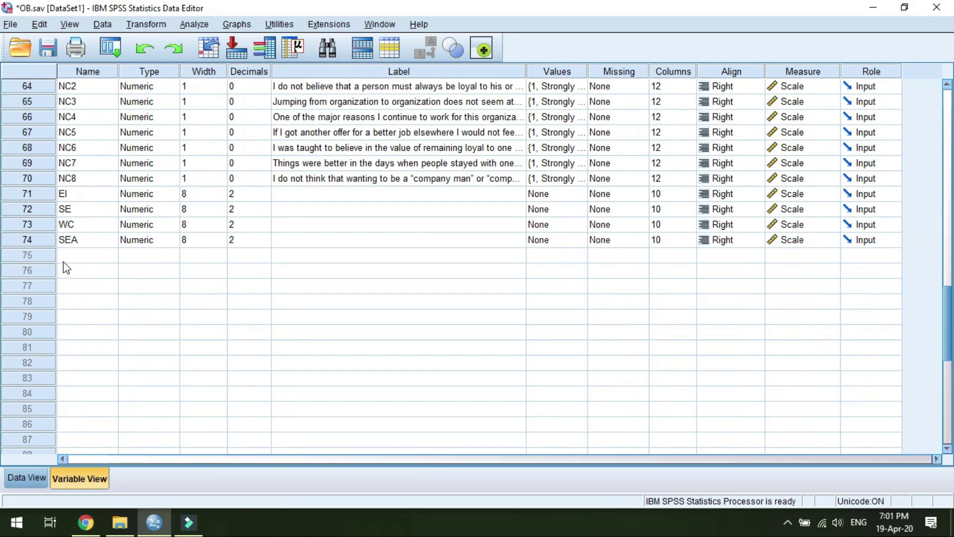
right_click(32, 240)
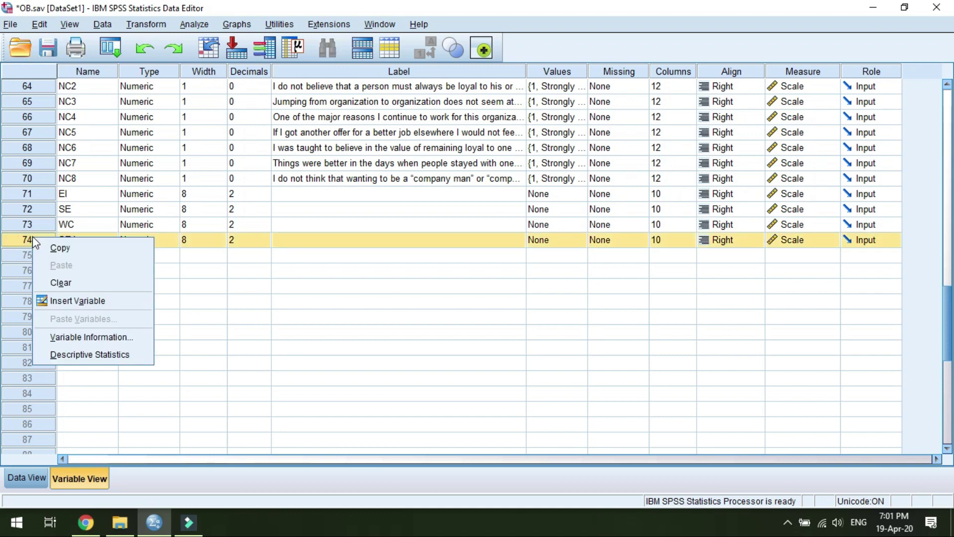
click(40, 476)
click(40, 475)
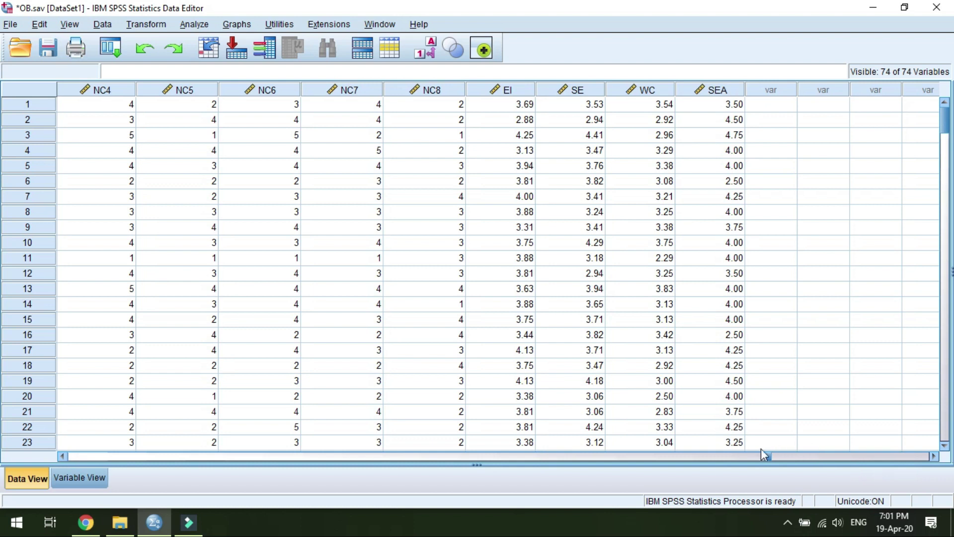
click(771, 457)
drag(728, 446, 864, 453)
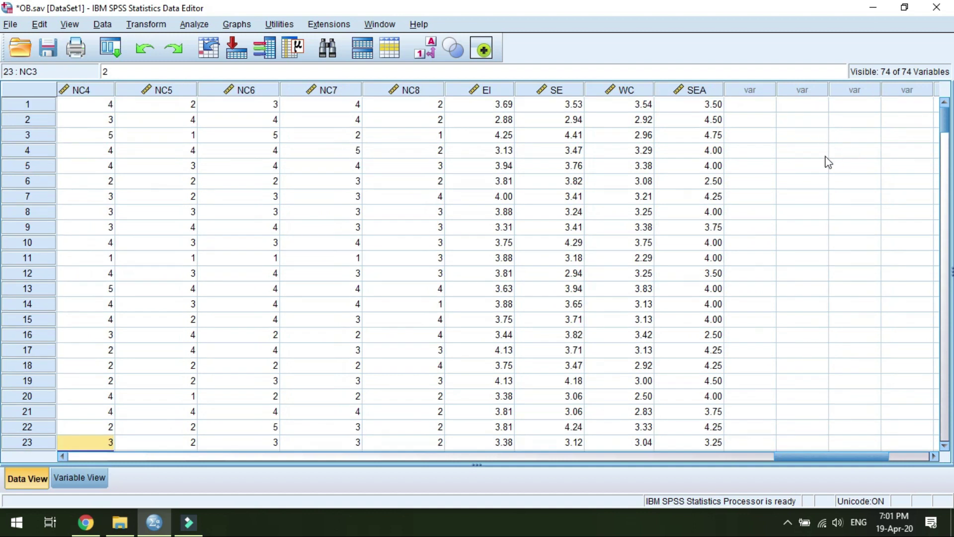
right_click(706, 95)
click(699, 87)
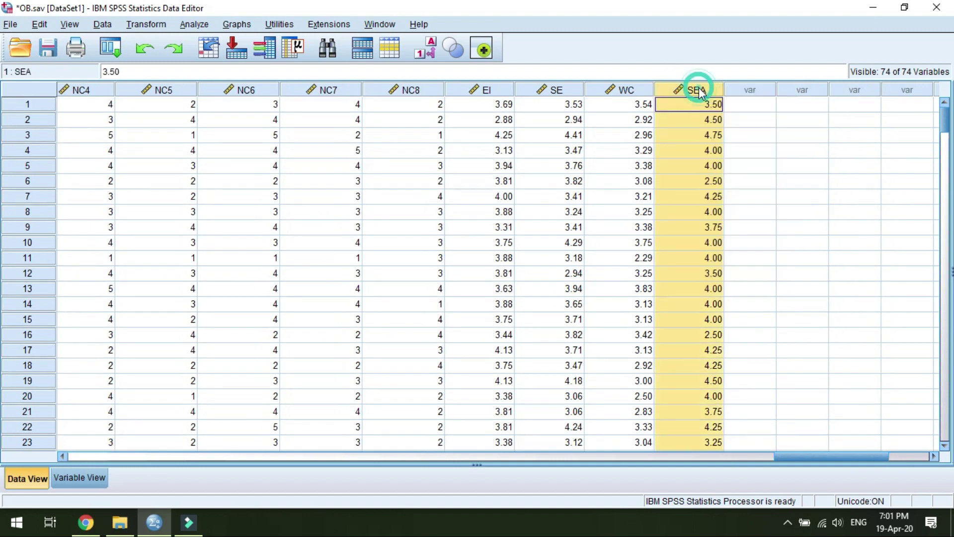
click(772, 106)
scroll(741, 183, down, 3)
scroll(741, 183, up, 3)
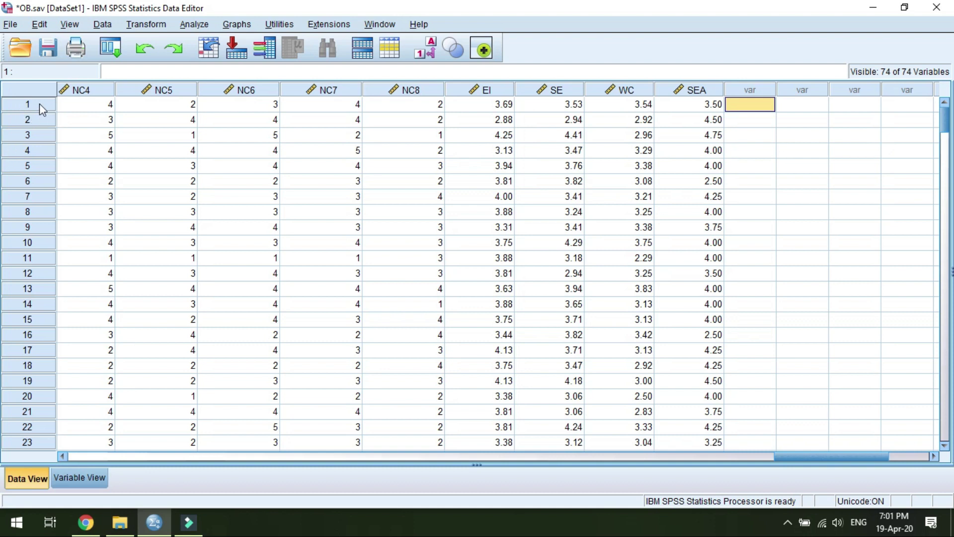
scroll(723, 373, down, 6)
scroll(735, 367, up, 6)
Compare the first case's SEA1 to SEA4 answers with its SEA mean, and browse the SEA values down the cases.
drag(813, 457, 165, 422)
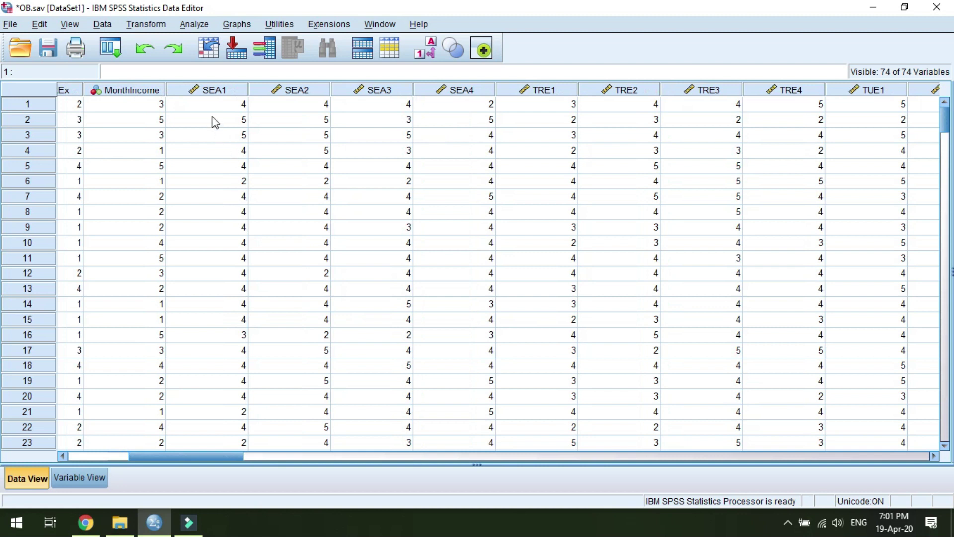
click(216, 104)
click(320, 103)
click(398, 103)
click(467, 105)
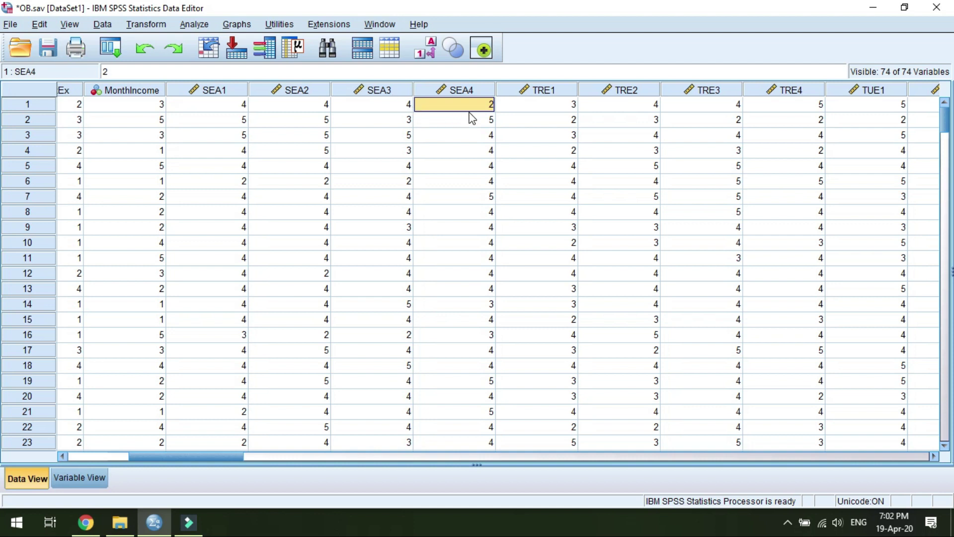
drag(226, 456, 867, 437)
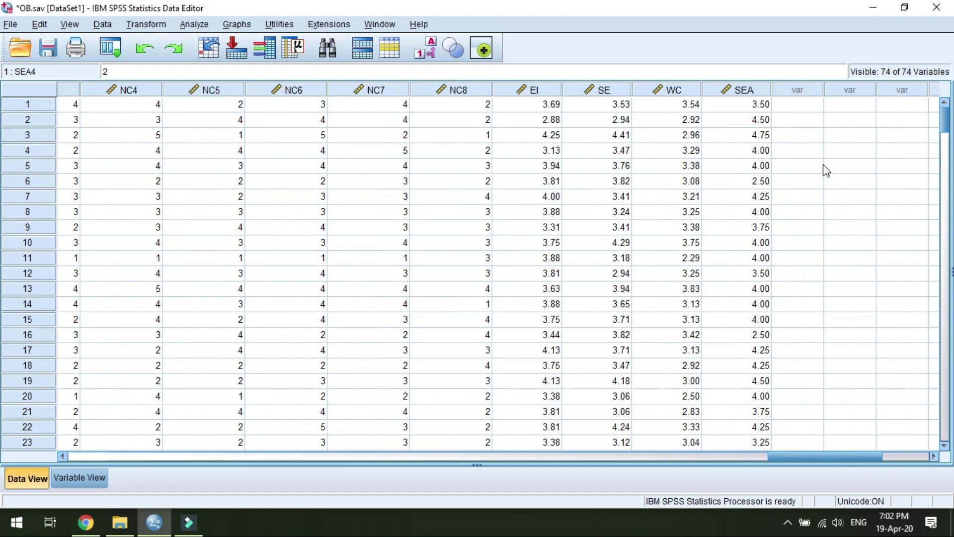
click(829, 153)
scroll(773, 255, down, 20)
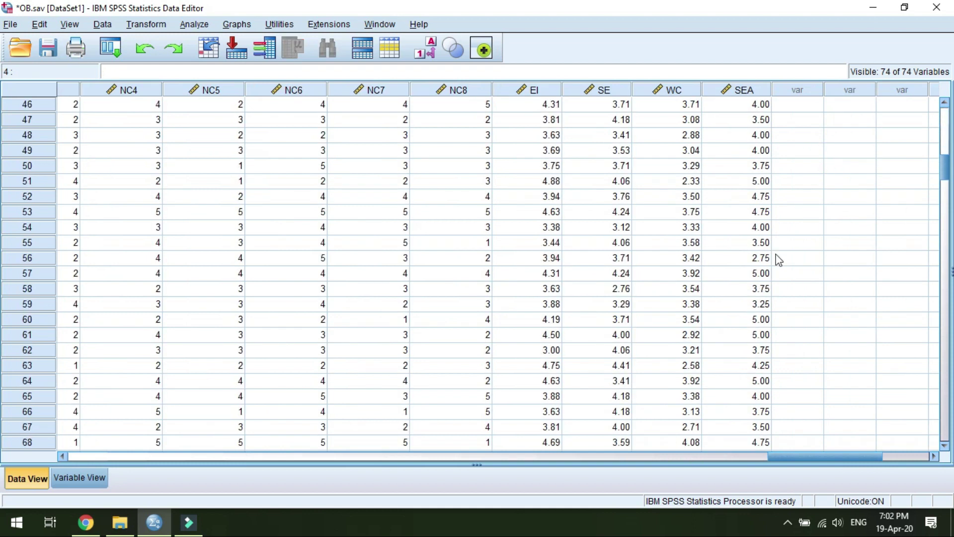
scroll(779, 259, down, 2)
scroll(778, 260, down, 20)
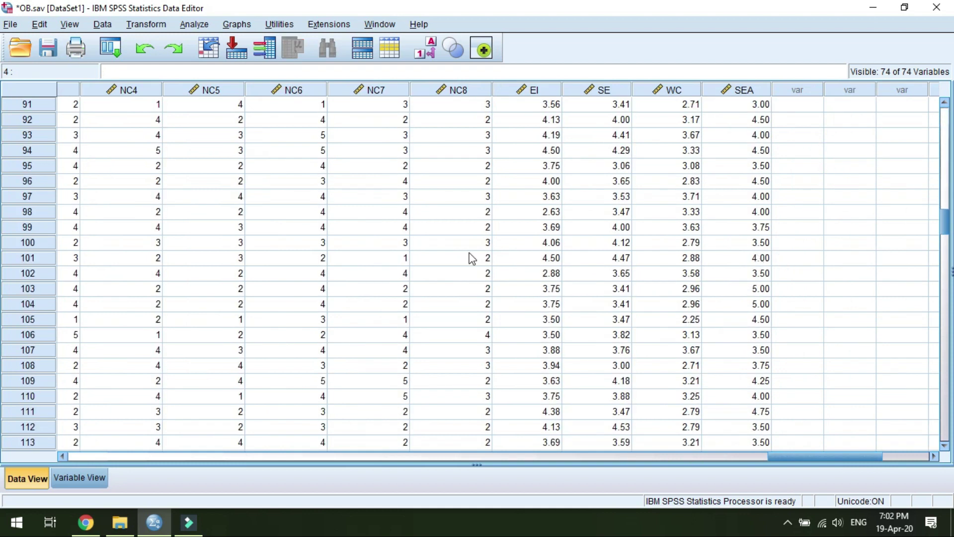
scroll(173, 434, down, 18)
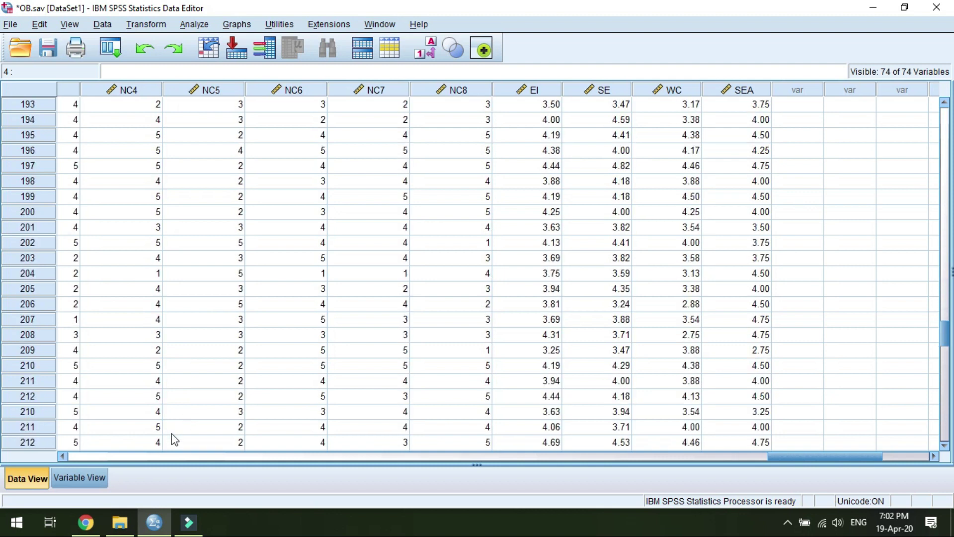
Return to the variable definitions and select the empty label cell of the SEA variable.
click(76, 477)
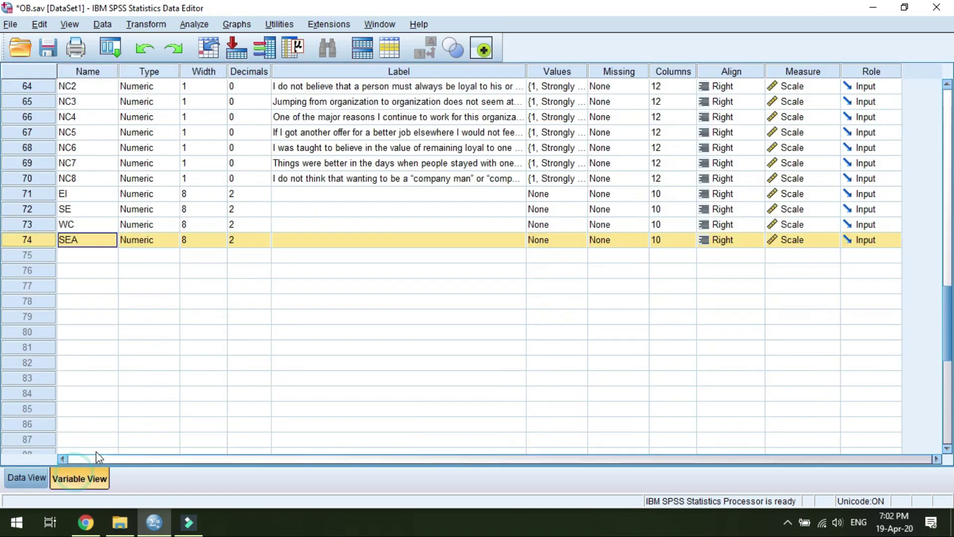
click(296, 251)
click(306, 242)
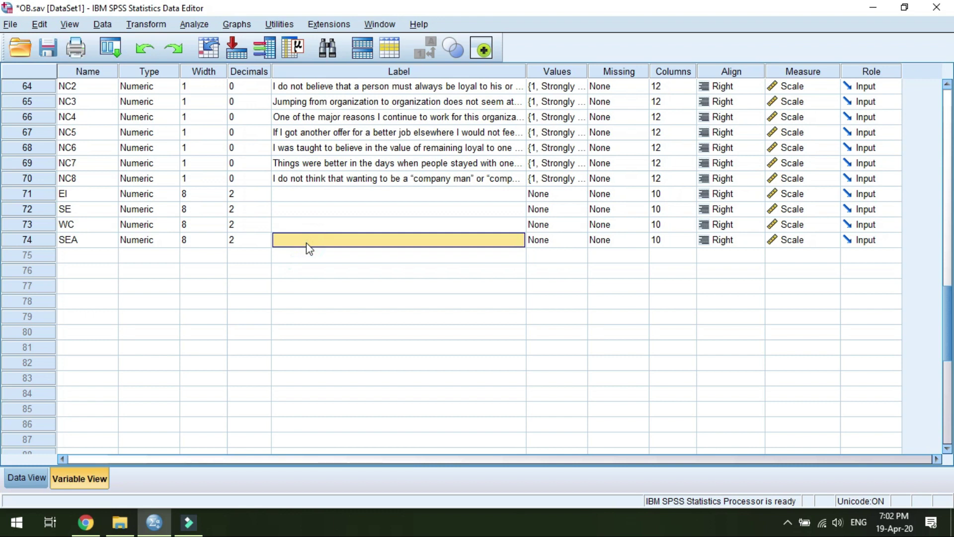